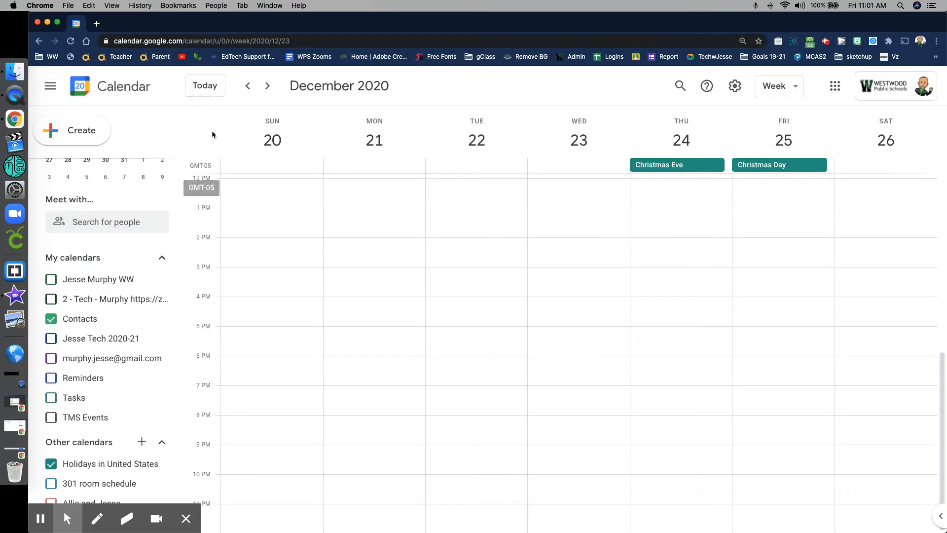
Step: Create an event titled "Homework" on Wednesday, December 23, running from 2:30pm to 3:15pm
{"action": "left_click", "coordinate": [62, 132]}
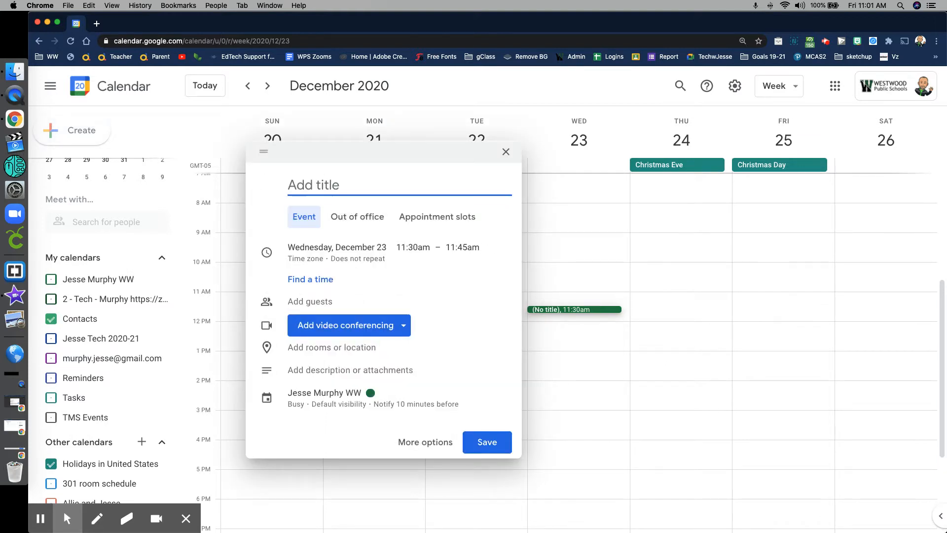
{"action": "type", "text": "Homework"}
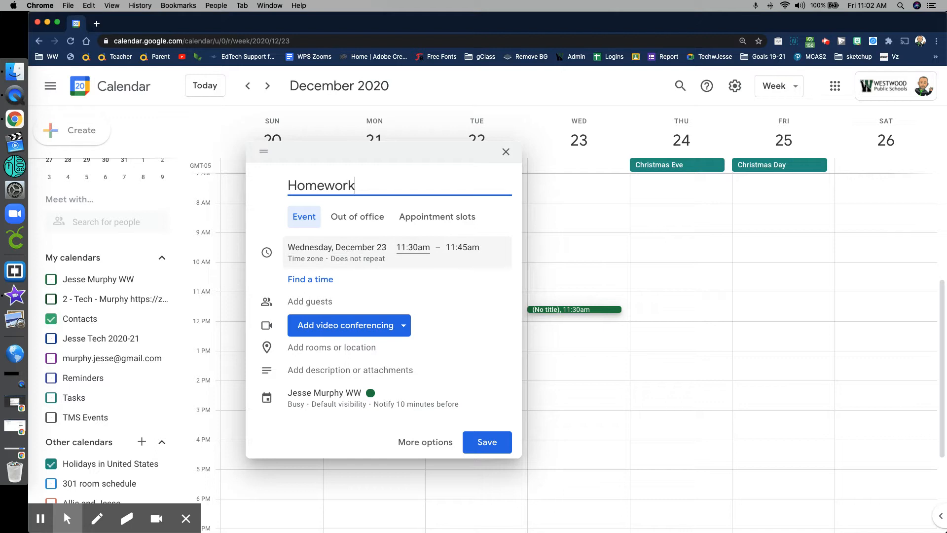
{"action": "left_click", "coordinate": [412, 248]}
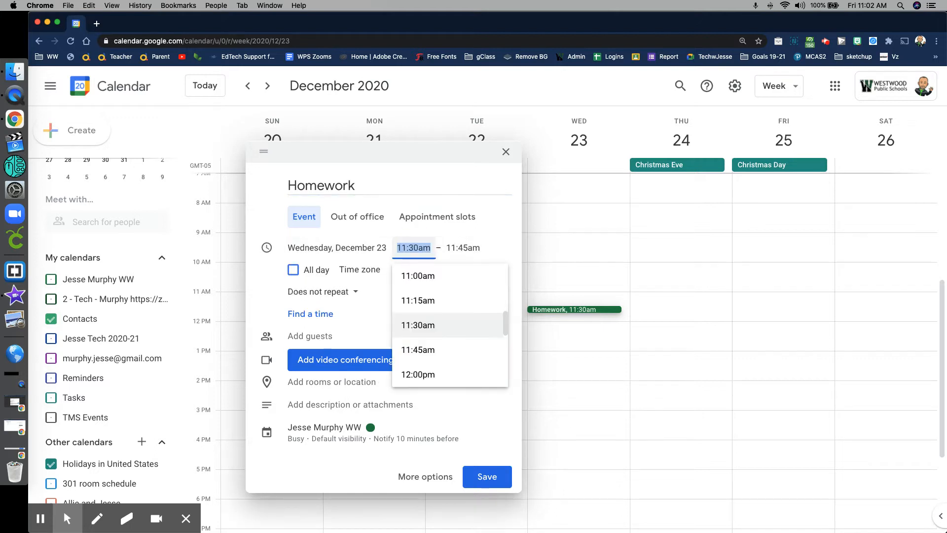
{"action": "scroll", "coordinate": [431, 327], "scroll_direction": "down", "scroll_amount": 10}
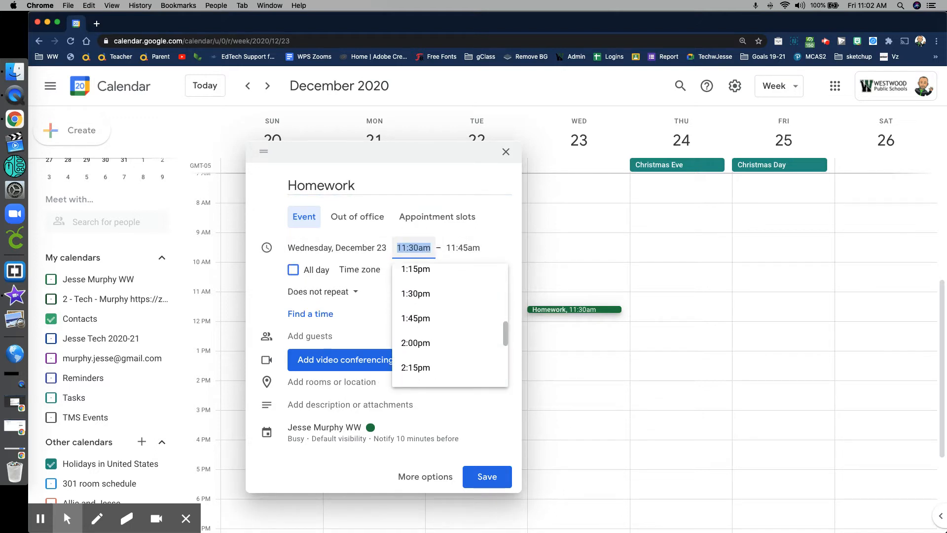
{"action": "left_click", "coordinate": [422, 322]}
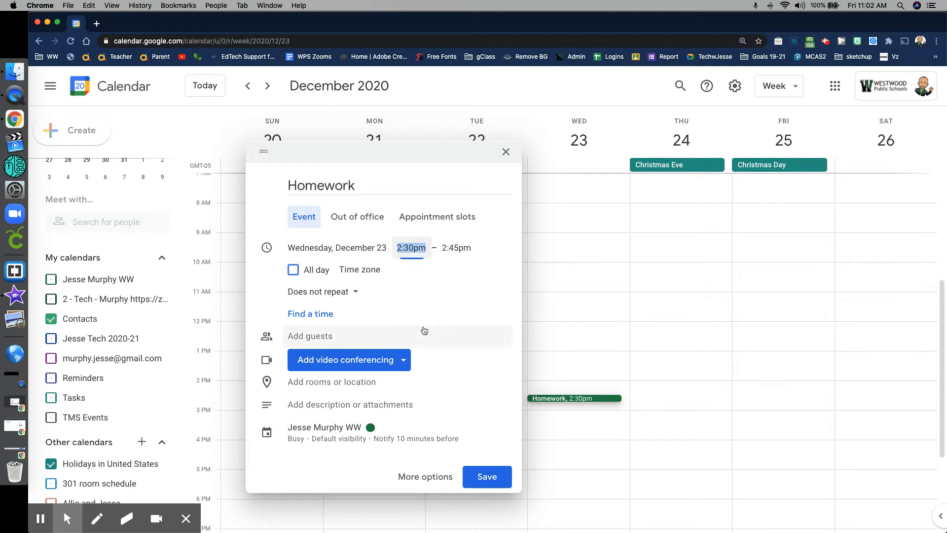
{"action": "left_click", "coordinate": [455, 247]}
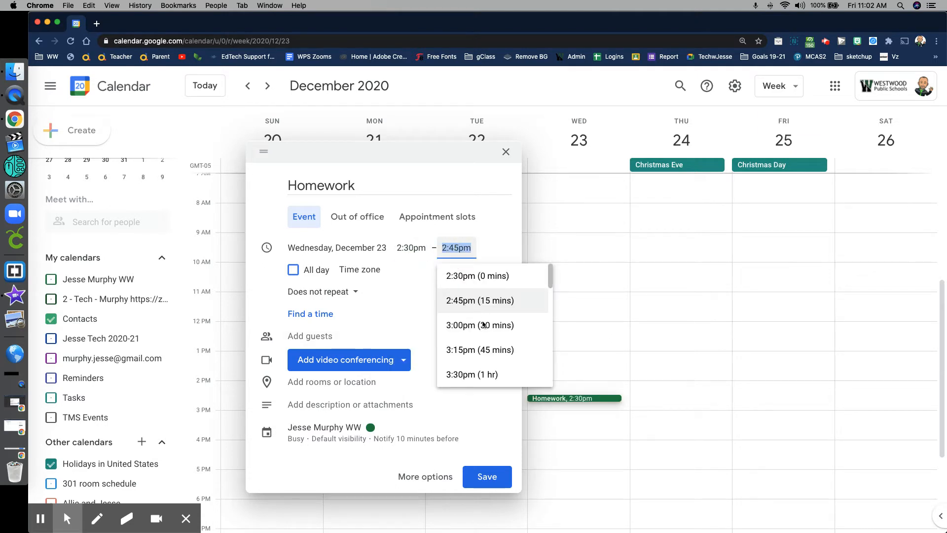
{"action": "left_click", "coordinate": [482, 354]}
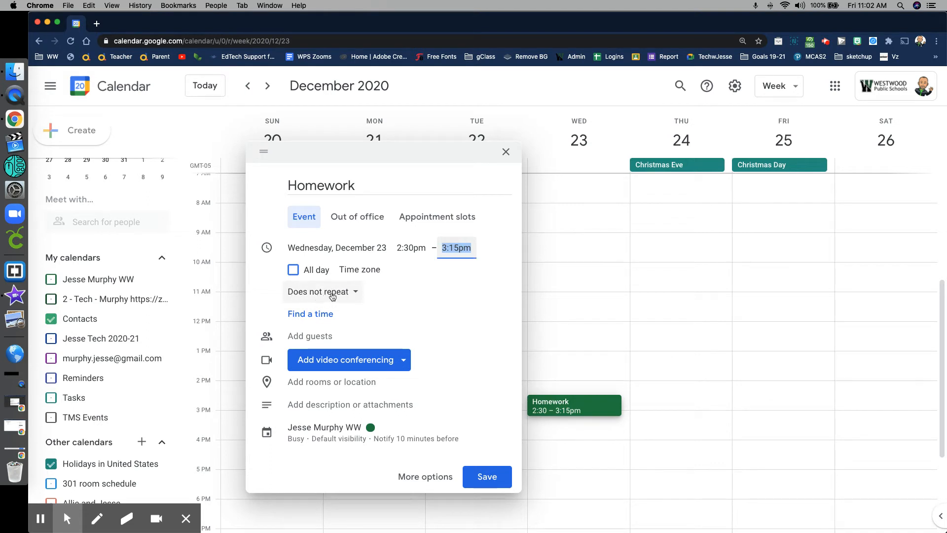
Step: Set up a custom weekly recurrence for the Homework event that repeats on every day from Sunday through Friday
{"action": "left_click", "coordinate": [349, 292]}
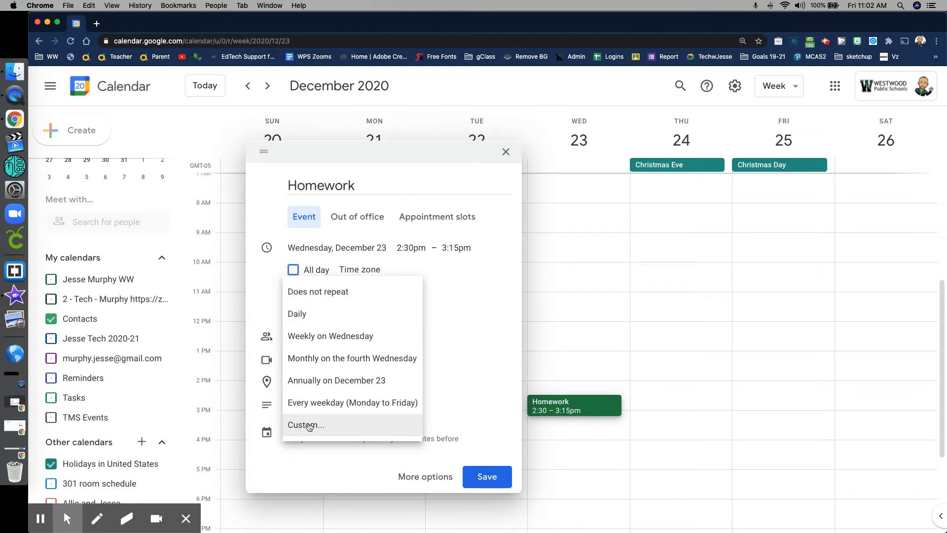
{"action": "left_click", "coordinate": [305, 425]}
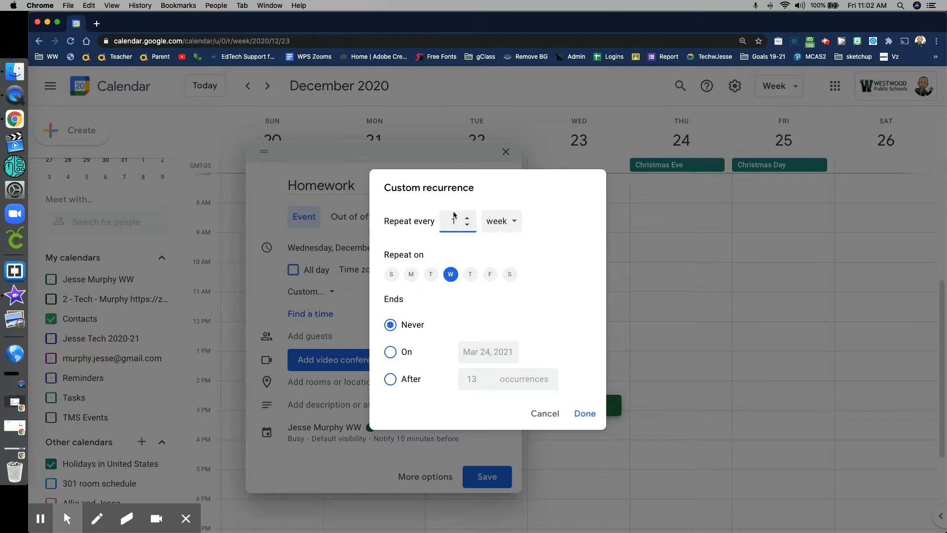
{"action": "left_click", "coordinate": [412, 277]}
{"action": "left_click", "coordinate": [431, 275]}
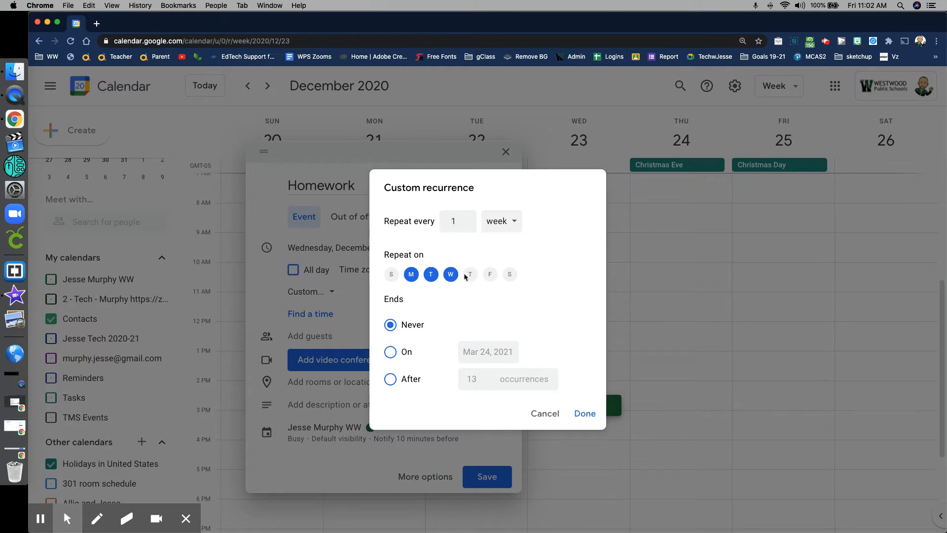
{"action": "left_click", "coordinate": [472, 275]}
{"action": "left_click", "coordinate": [490, 274]}
{"action": "left_click", "coordinate": [391, 275]}
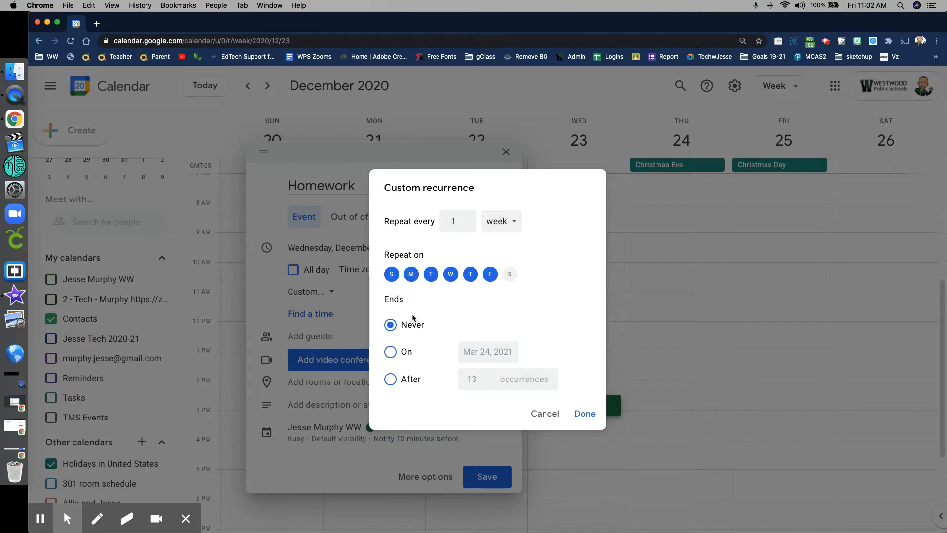
Step: Set the custom recurrence to end on Jun 30, 2021 and apply it to the event
{"action": "left_click", "coordinate": [391, 353]}
{"action": "left_click", "coordinate": [486, 351]}
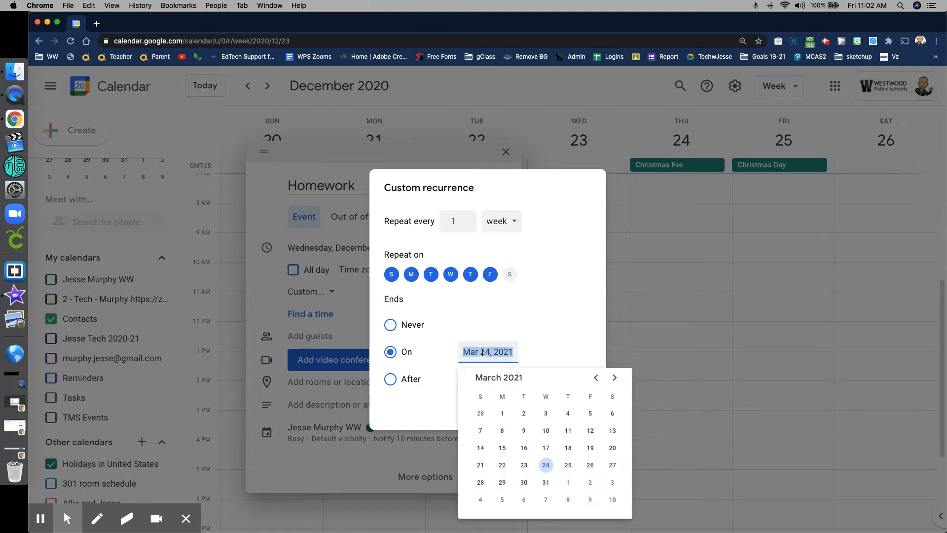
{"action": "left_click", "coordinate": [614, 377]}
{"action": "left_click", "coordinate": [615, 377]}
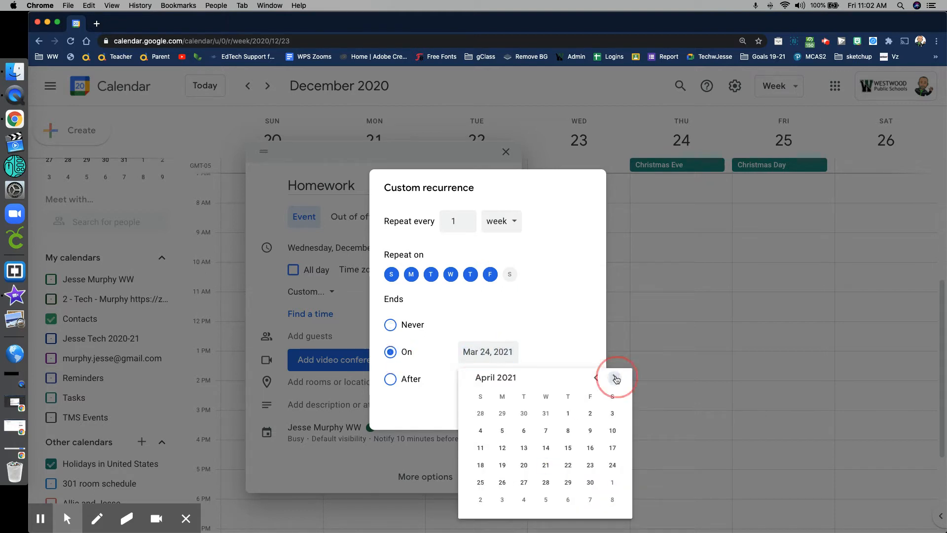
{"action": "left_click", "coordinate": [615, 378]}
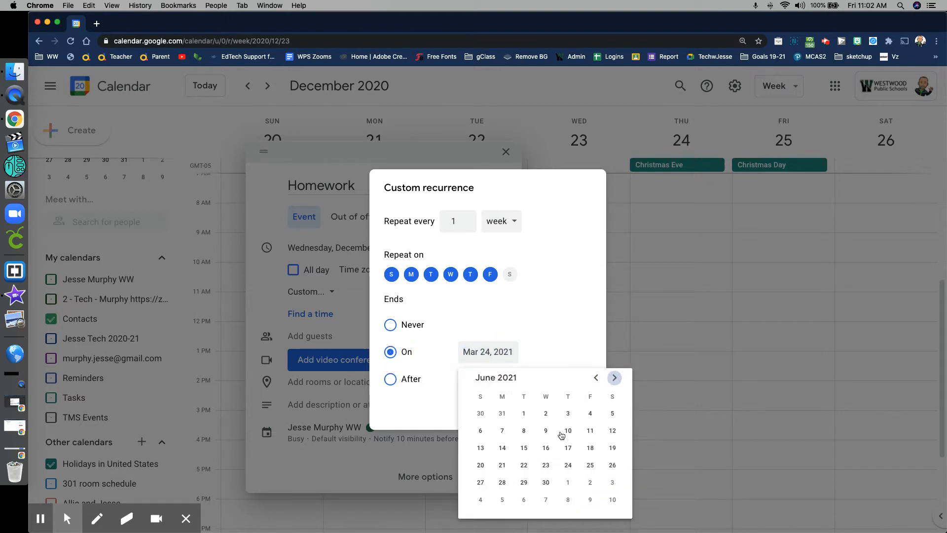
{"action": "left_click", "coordinate": [546, 484]}
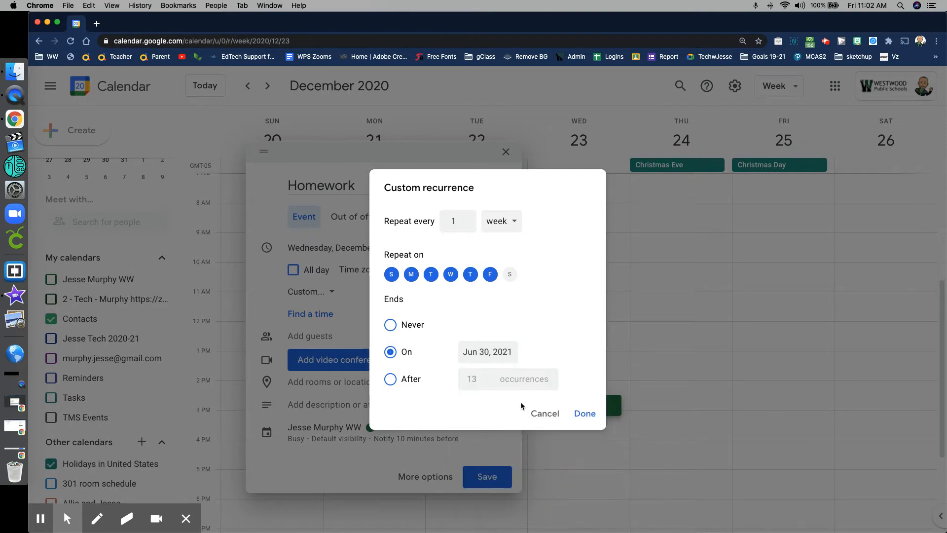
{"action": "left_click", "coordinate": [585, 414]}
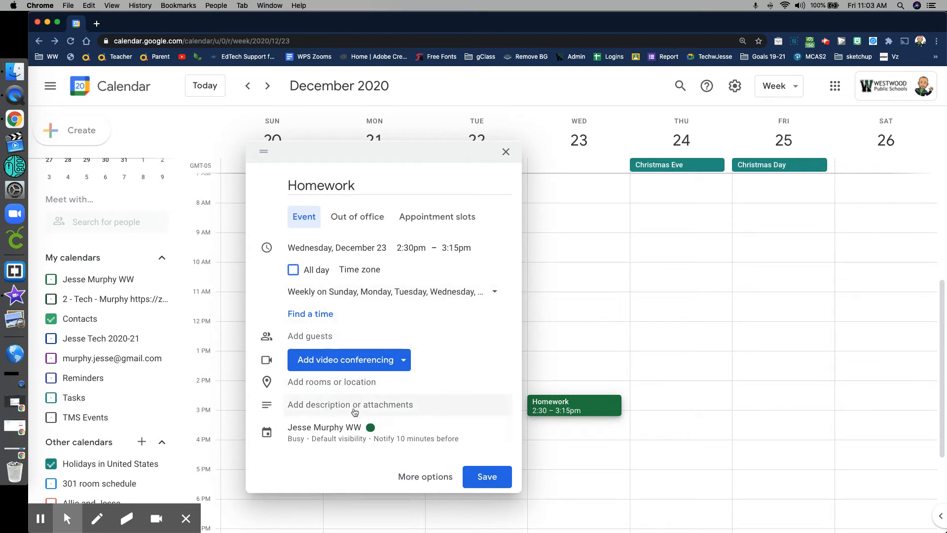
Step: Keep the event on the owner's own WW calendar and set its notification to 5 minutes before
{"action": "left_click", "coordinate": [324, 429]}
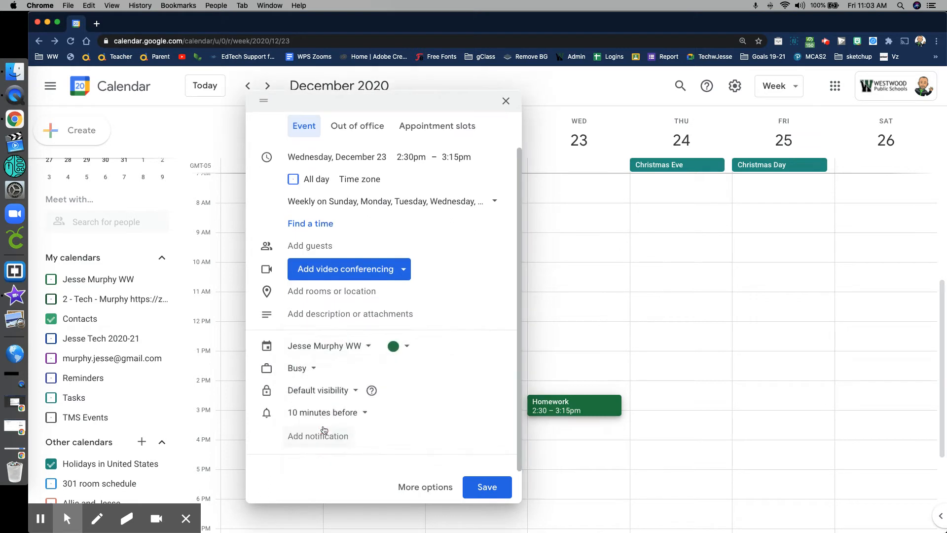
{"action": "left_click", "coordinate": [329, 347]}
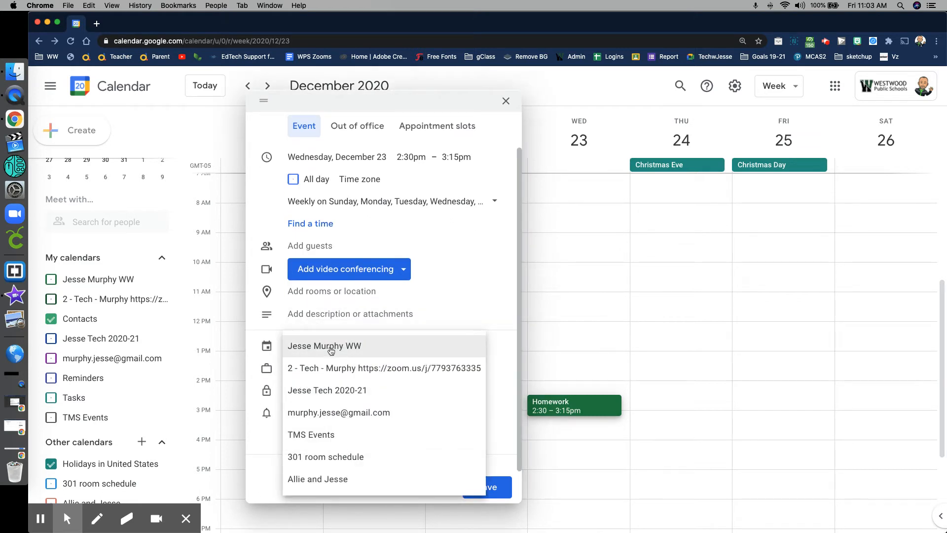
{"action": "left_click", "coordinate": [355, 347]}
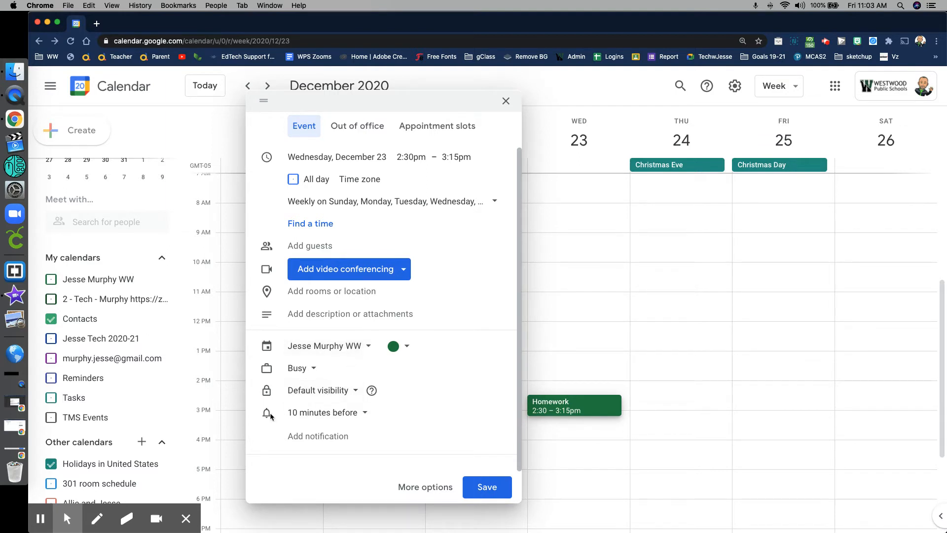
{"action": "left_click", "coordinate": [365, 414]}
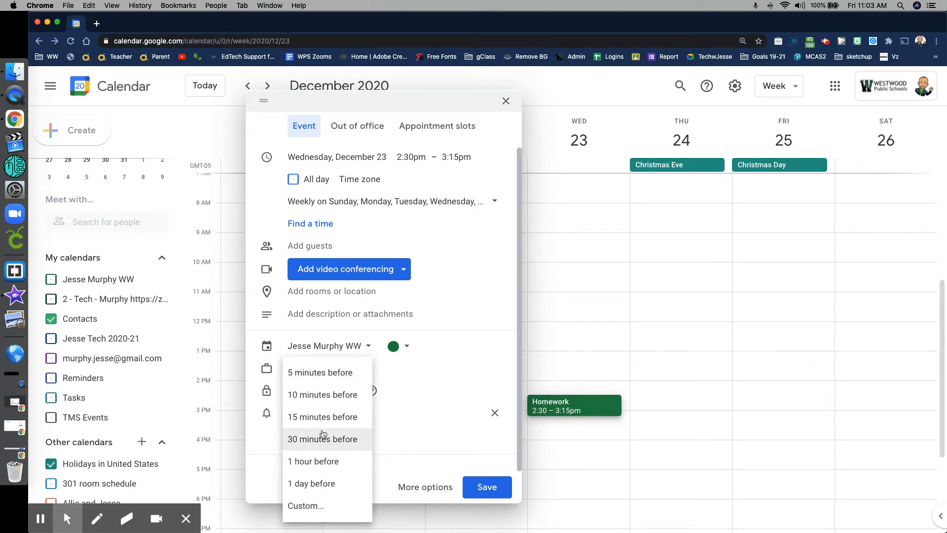
{"action": "left_click", "coordinate": [314, 379]}
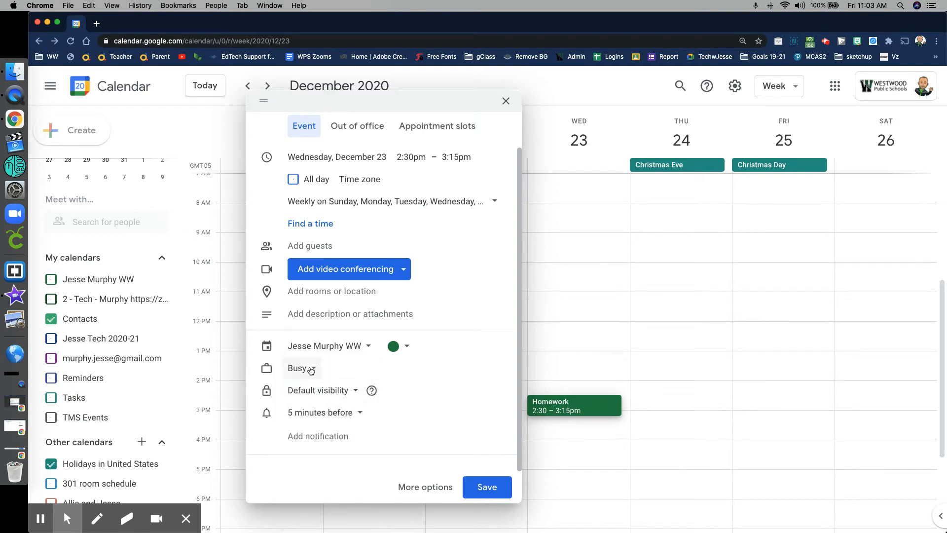
Step: Define the event's first reminder as a custom alert of type Notification, 5 minutes before
{"action": "left_click", "coordinate": [358, 415]}
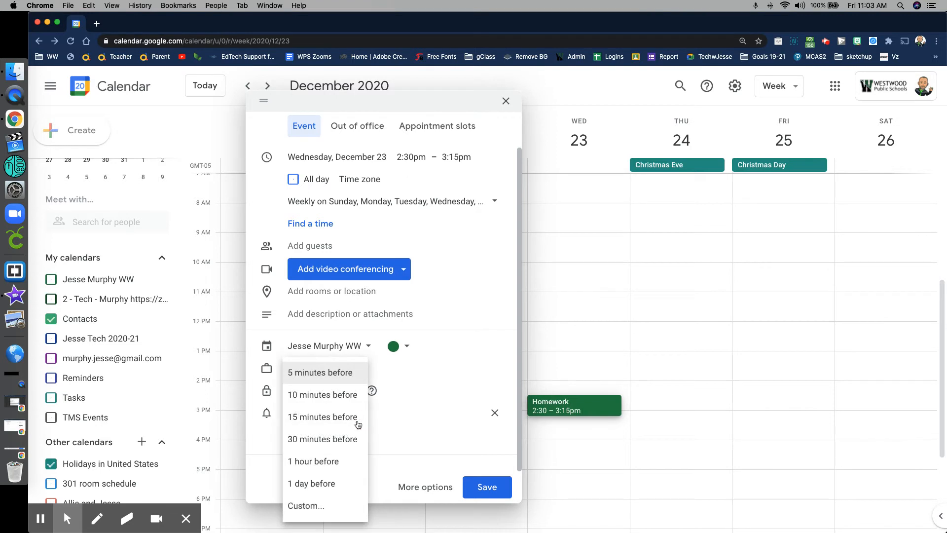
{"action": "left_click", "coordinate": [311, 505]}
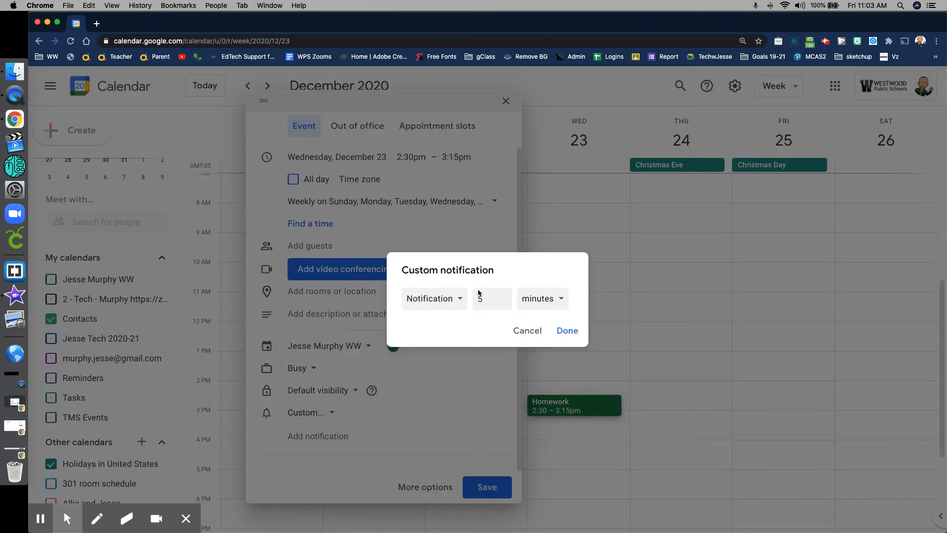
{"action": "left_click", "coordinate": [452, 303]}
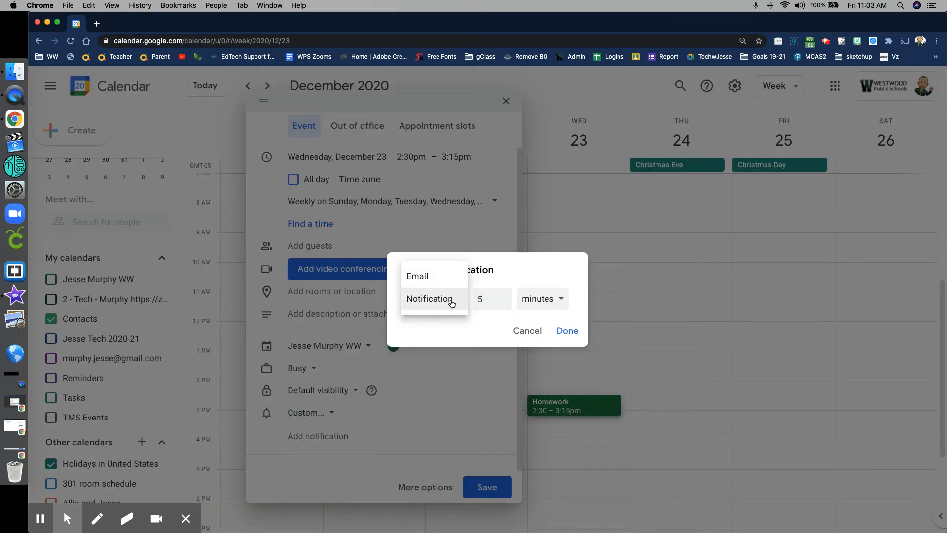
{"action": "left_click", "coordinate": [427, 300]}
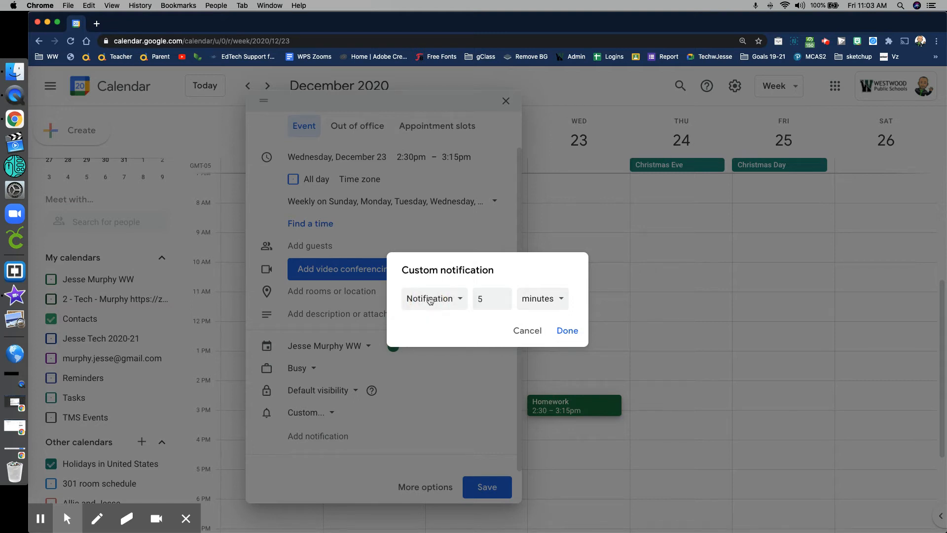
{"action": "left_click", "coordinate": [568, 331]}
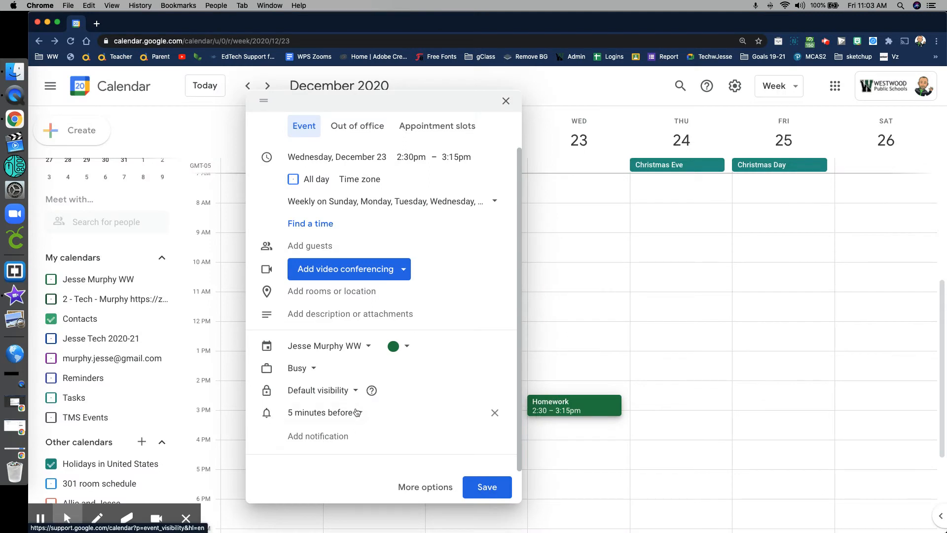
Step: Add a second reminder to the event, customized to be sent as an email 10 minutes before
{"action": "left_click", "coordinate": [331, 437]}
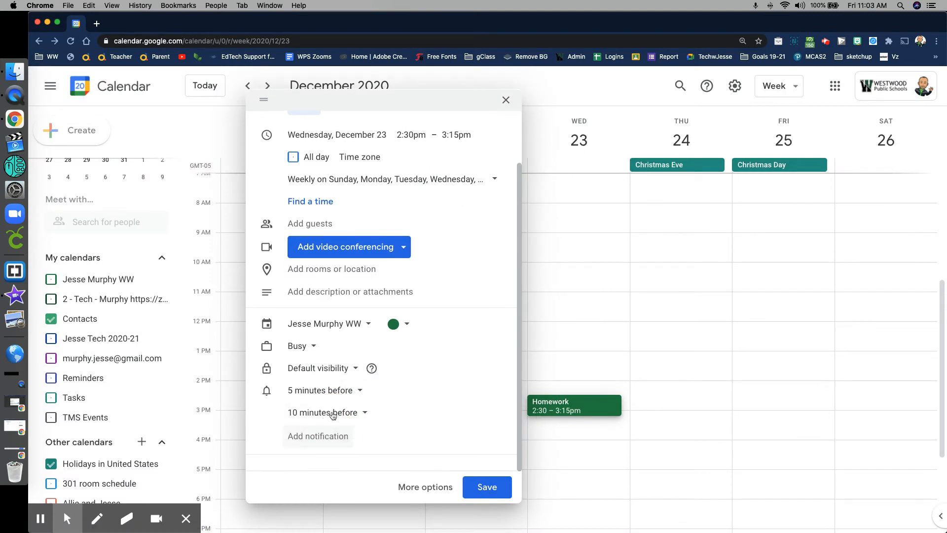
{"action": "left_click", "coordinate": [366, 414]}
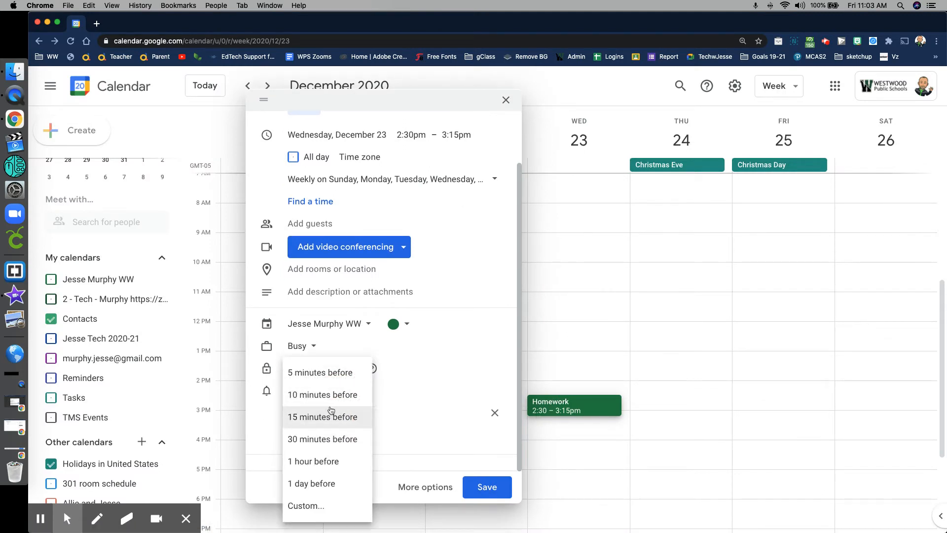
{"action": "left_click", "coordinate": [323, 397]}
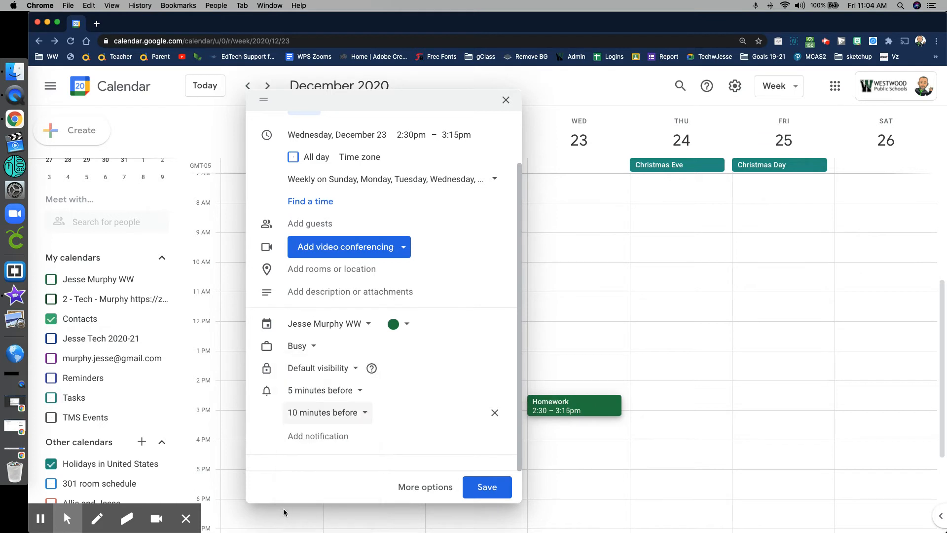
{"action": "left_click", "coordinate": [354, 418]}
{"action": "left_click", "coordinate": [303, 506]}
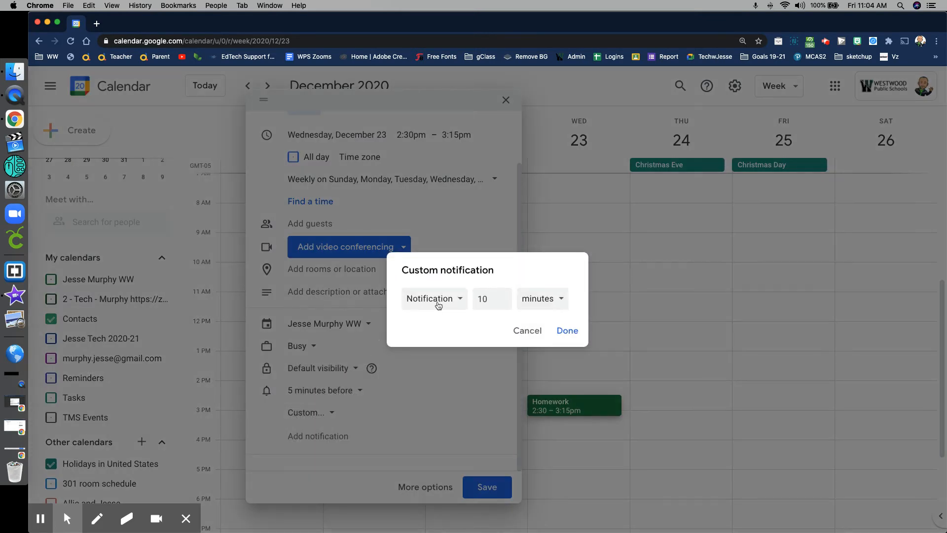
{"action": "left_click", "coordinate": [436, 300]}
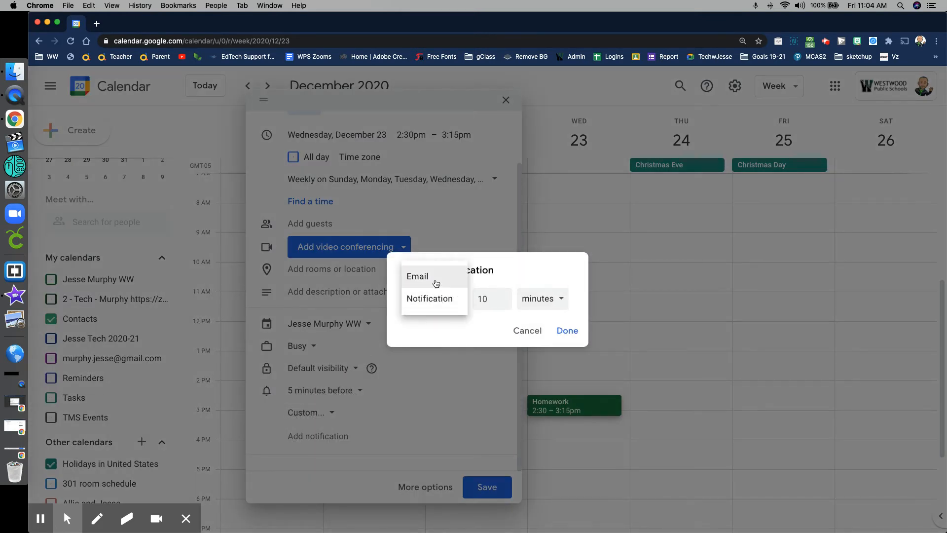
{"action": "left_click", "coordinate": [437, 283]}
{"action": "left_click", "coordinate": [555, 330]}
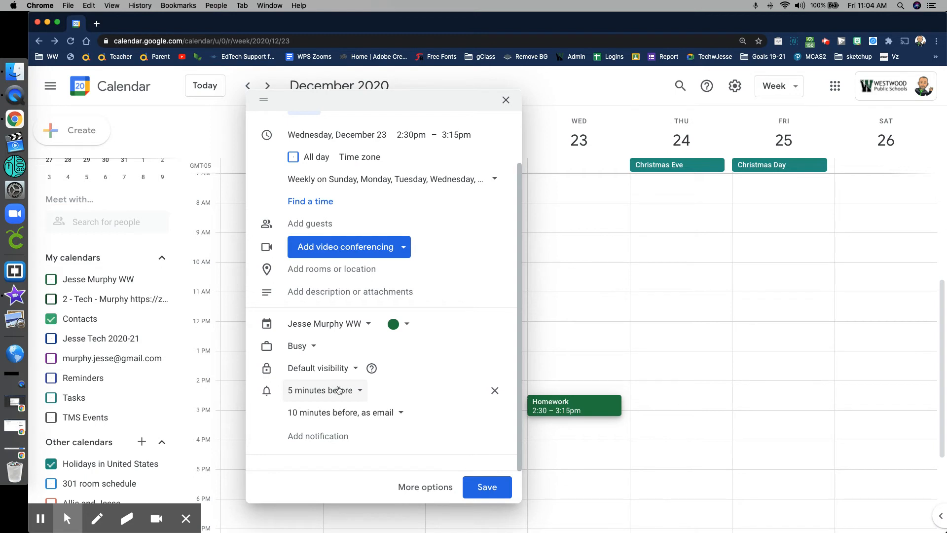
Step: Add a description to the Homework event with "ELA:" and "Math:" on separate lines, and save the event
{"action": "scroll", "coordinate": [327, 183], "scroll_direction": "up", "scroll_amount": 3}
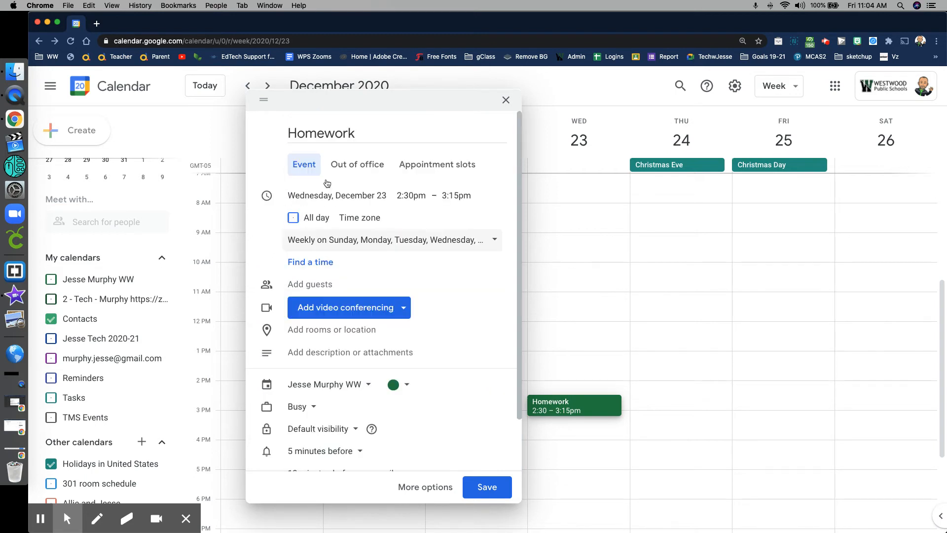
{"action": "scroll", "coordinate": [328, 228], "scroll_direction": "down", "scroll_amount": 3}
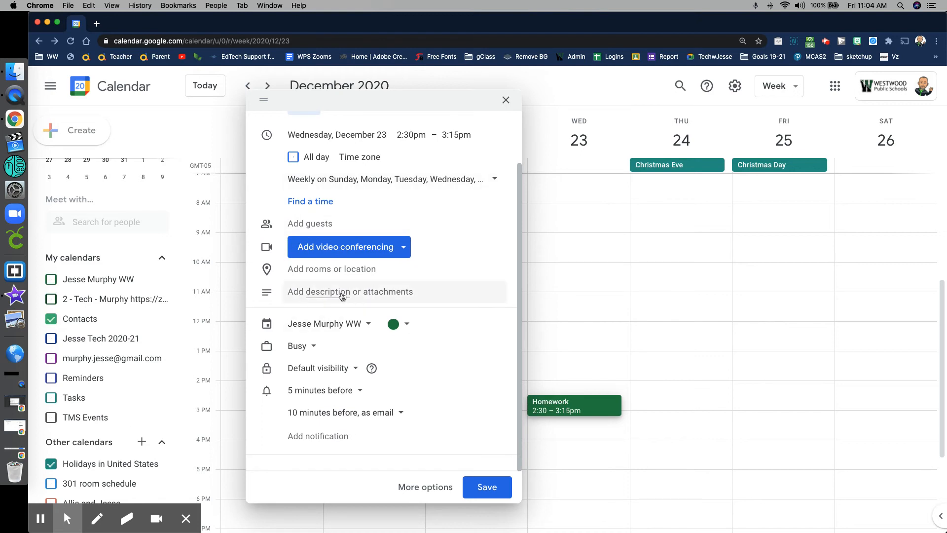
{"action": "left_click", "coordinate": [331, 295]}
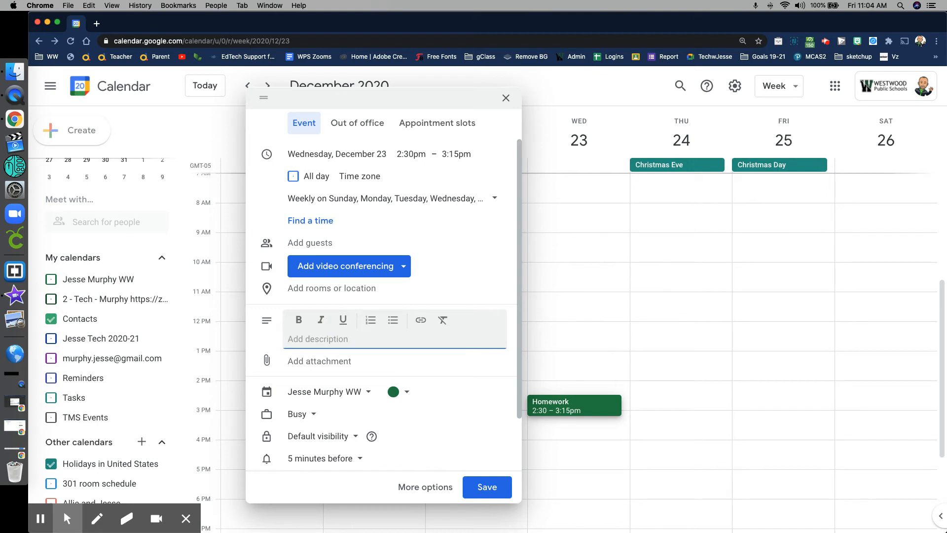
{"action": "type", "text": "ELA:"}
{"action": "key", "text": "Return"}
{"action": "type", "text": "Math:"}
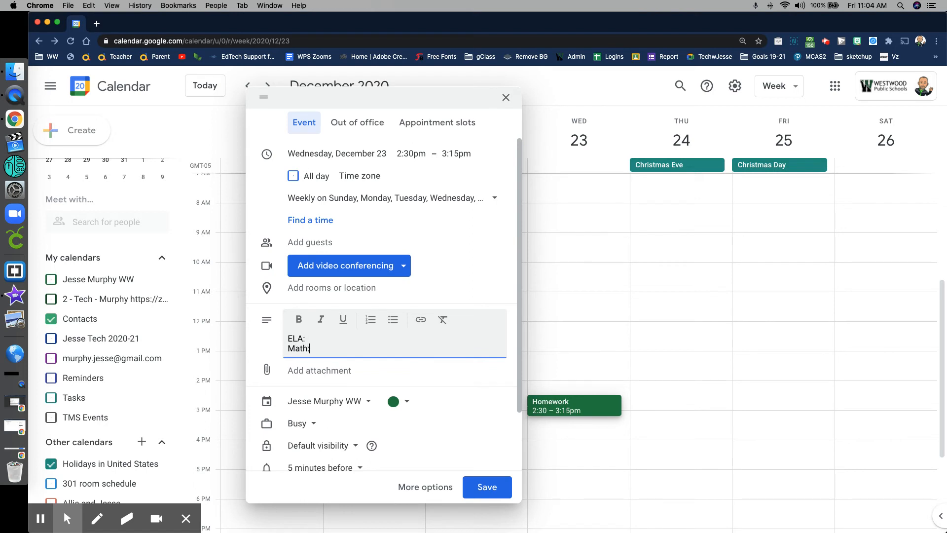
{"action": "left_click", "coordinate": [487, 487]}
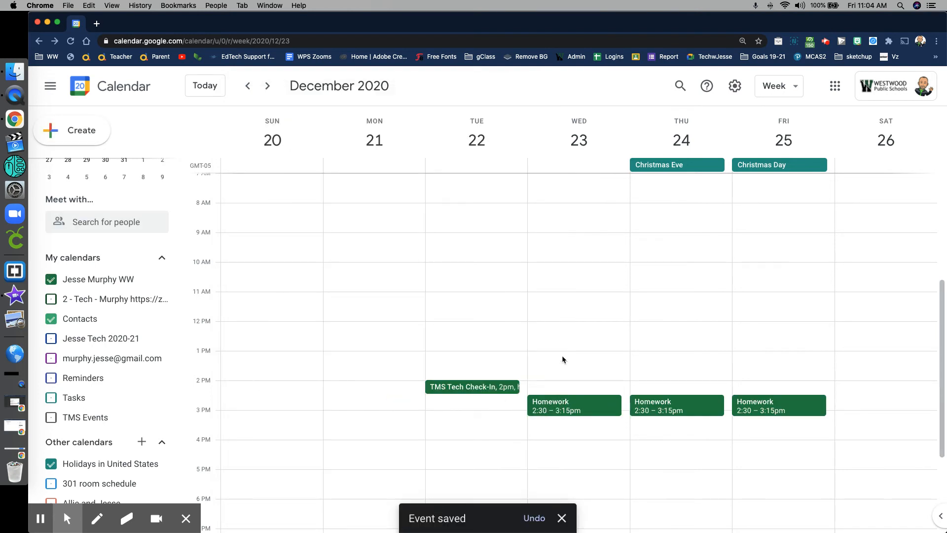
Step: Change the December 23 Homework description to "ELA: Read Ch 1" and "Math: Page 234", saving it for this event only
{"action": "left_click", "coordinate": [561, 405]}
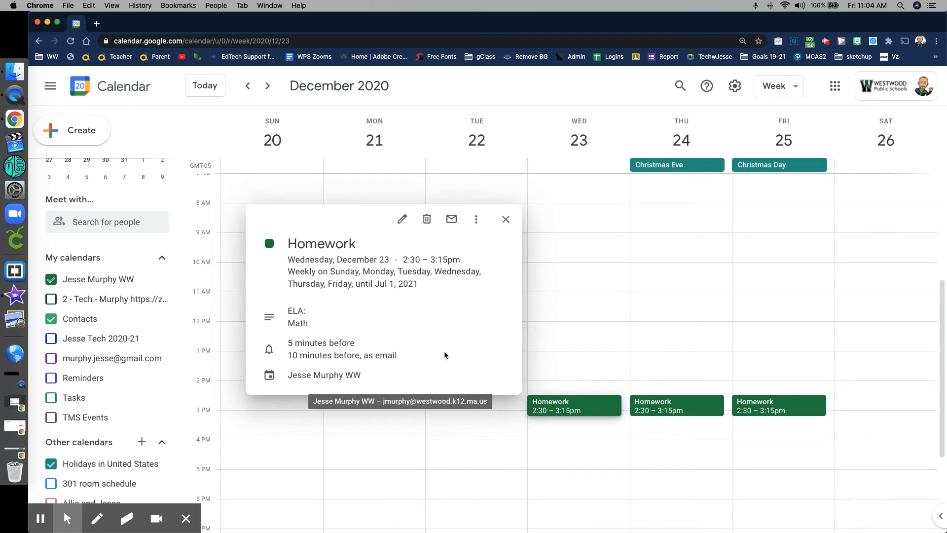
{"action": "left_click", "coordinate": [402, 219]}
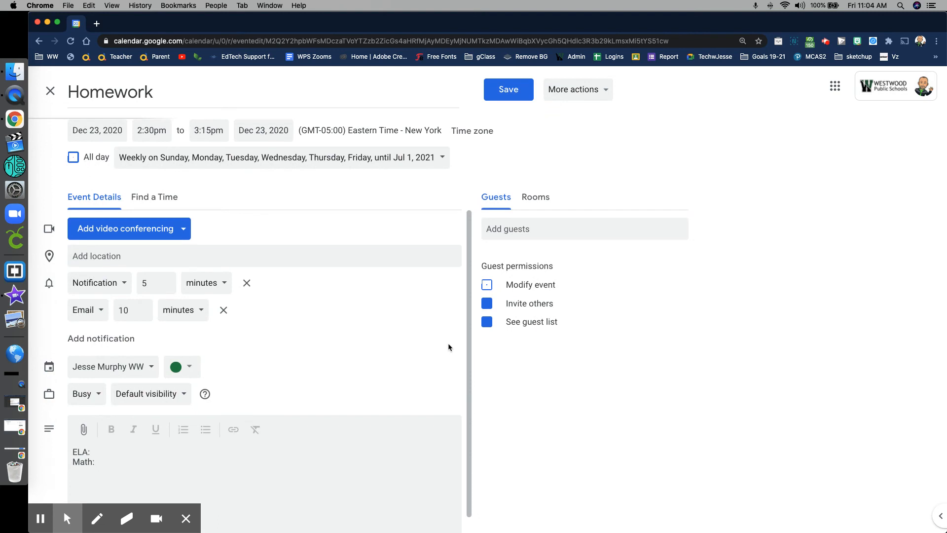
{"action": "scroll", "coordinate": [136, 435], "scroll_direction": "down", "scroll_amount": 1}
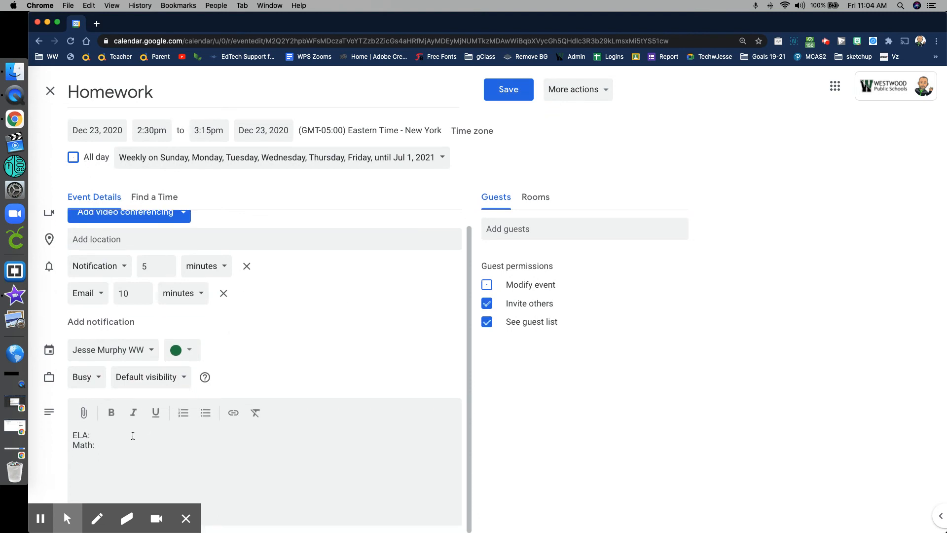
{"action": "left_click", "coordinate": [142, 440]}
{"action": "type", "text": "Read Ch 1"}
{"action": "left_click", "coordinate": [149, 445]}
{"action": "left_click", "coordinate": [510, 90]}
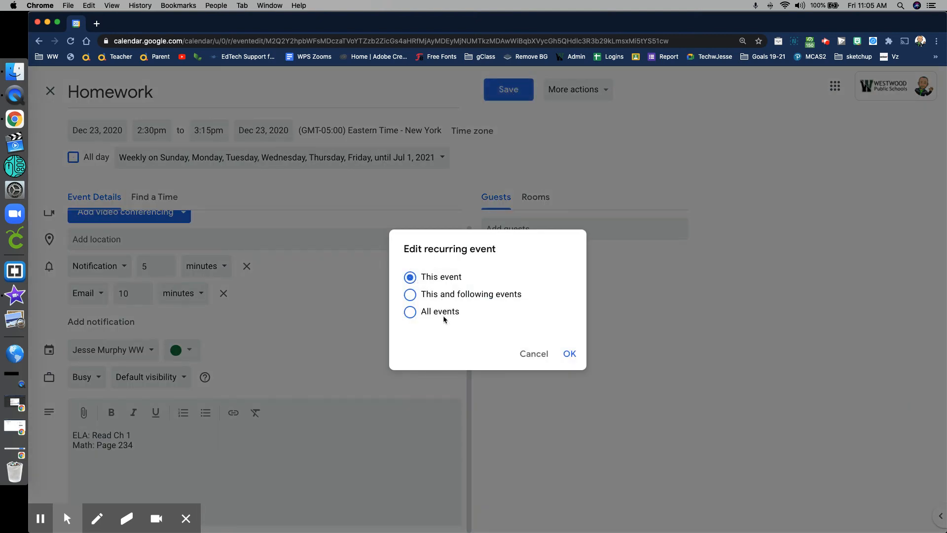
{"action": "left_click", "coordinate": [571, 355]}
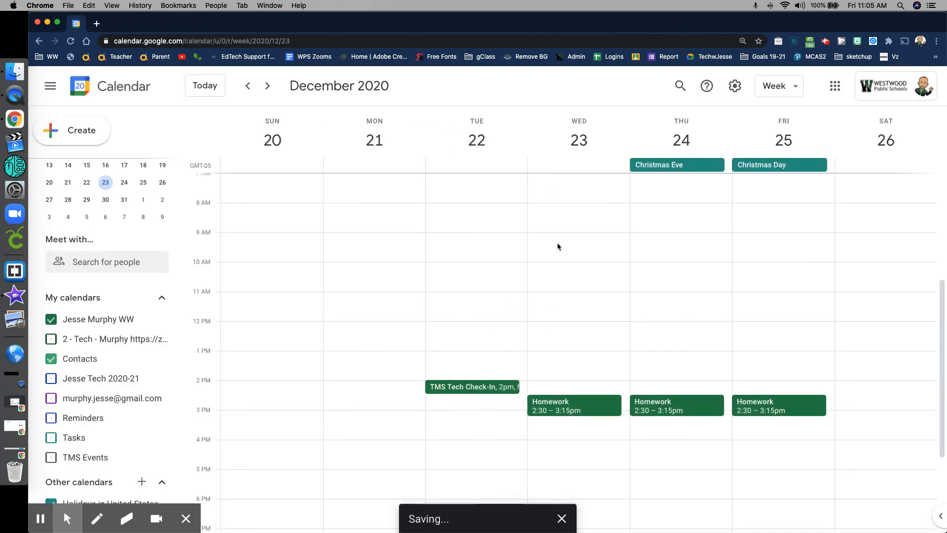
Step: Check the Homework details on December 23 and December 24, and open and close the December 24 event's editor without changes
{"action": "left_click", "coordinate": [583, 406]}
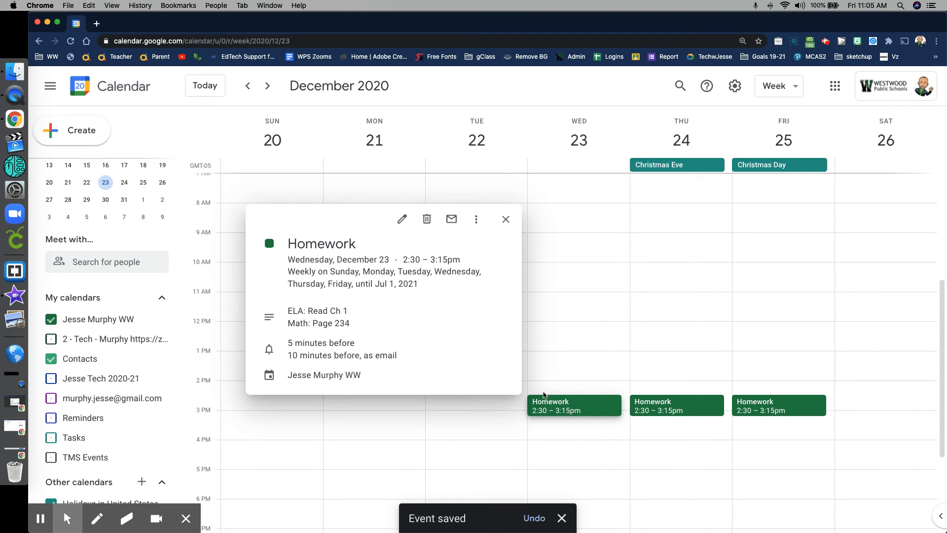
{"action": "left_click", "coordinate": [683, 406]}
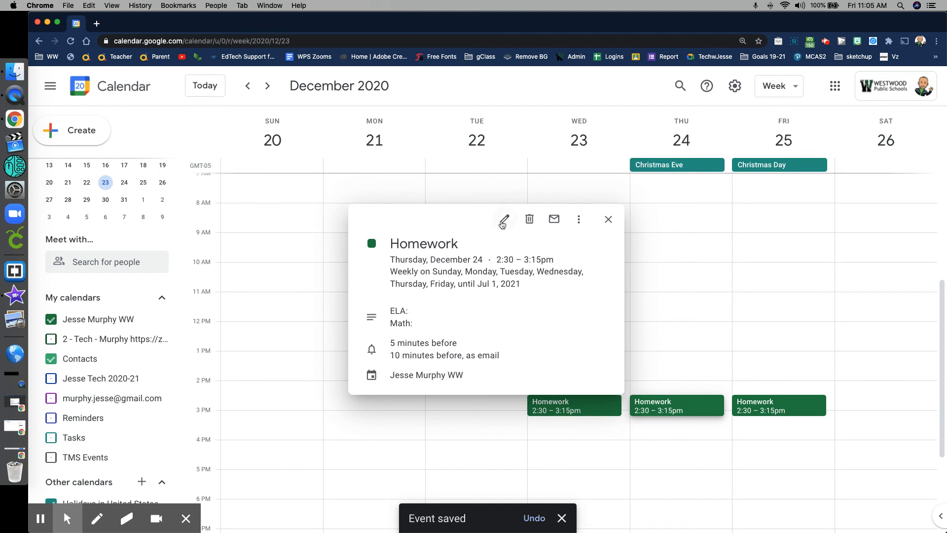
{"action": "left_click", "coordinate": [505, 219]}
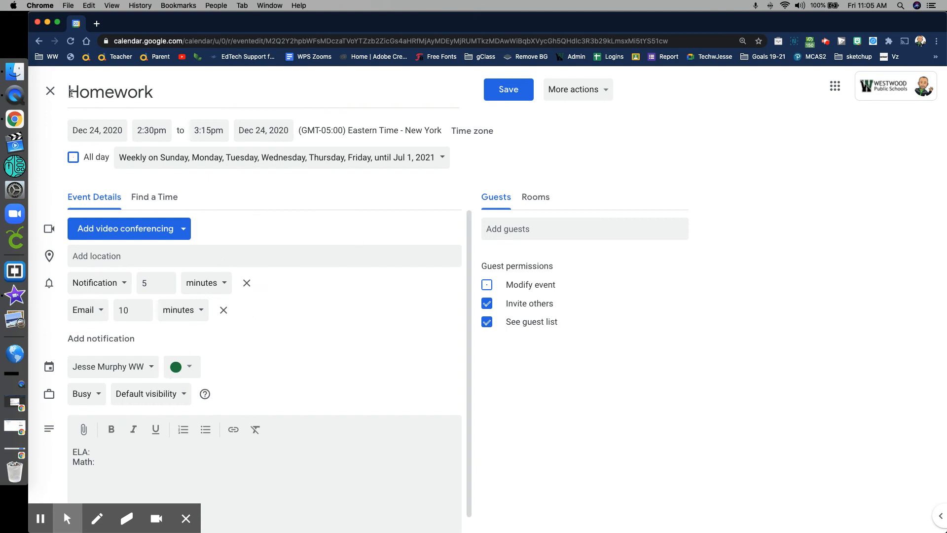
{"action": "left_click", "coordinate": [50, 91]}
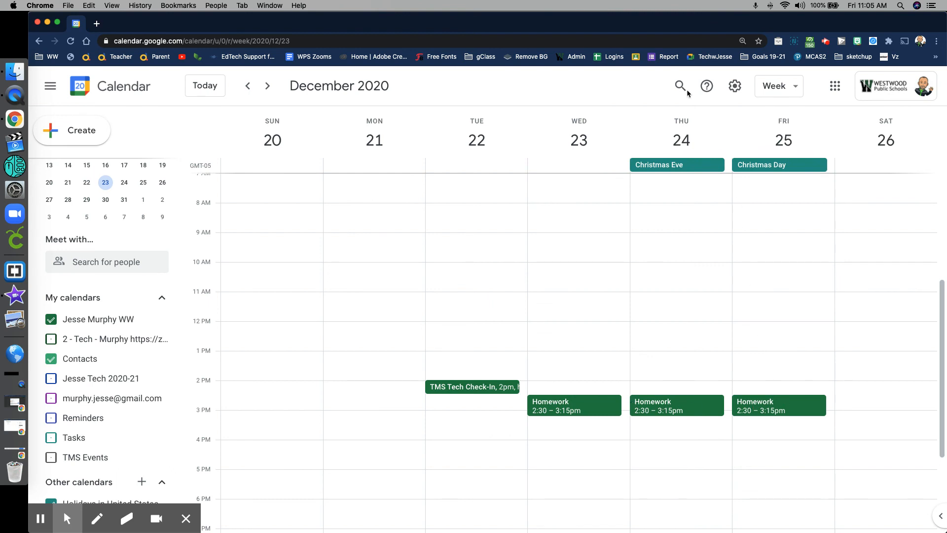
Step: Delete only the Thursday, January 7, 2021 occurrence of the recurring Homework event
{"action": "left_click", "coordinate": [268, 86]}
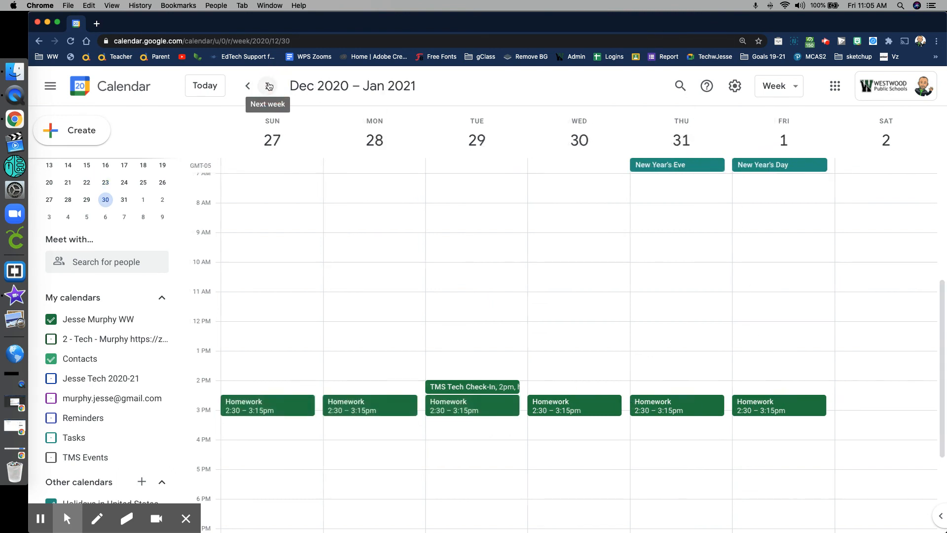
{"action": "left_click", "coordinate": [267, 86]}
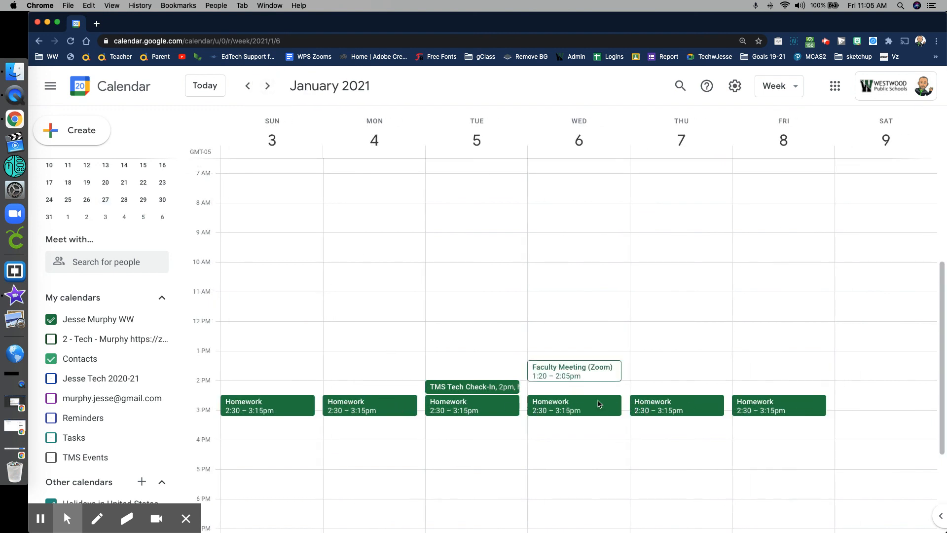
{"action": "left_click", "coordinate": [699, 408]}
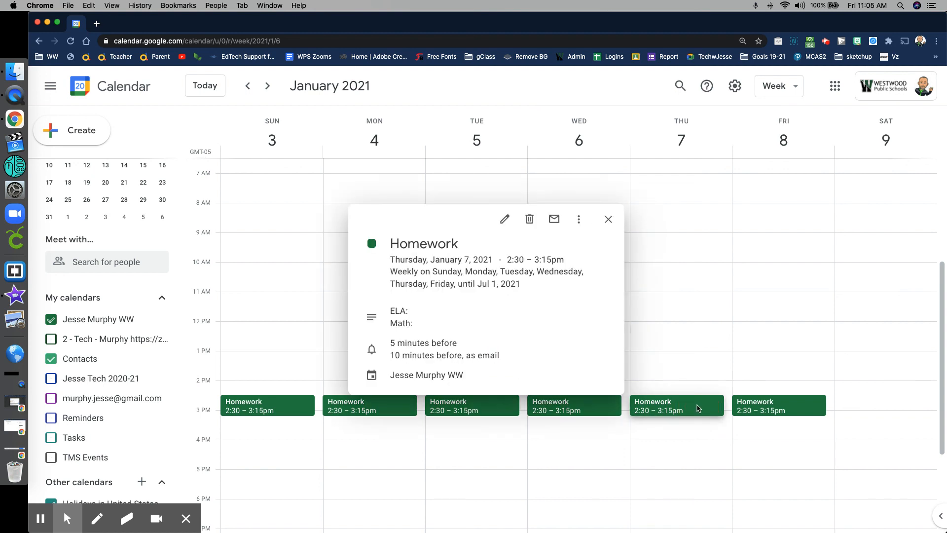
{"action": "left_click", "coordinate": [528, 221]}
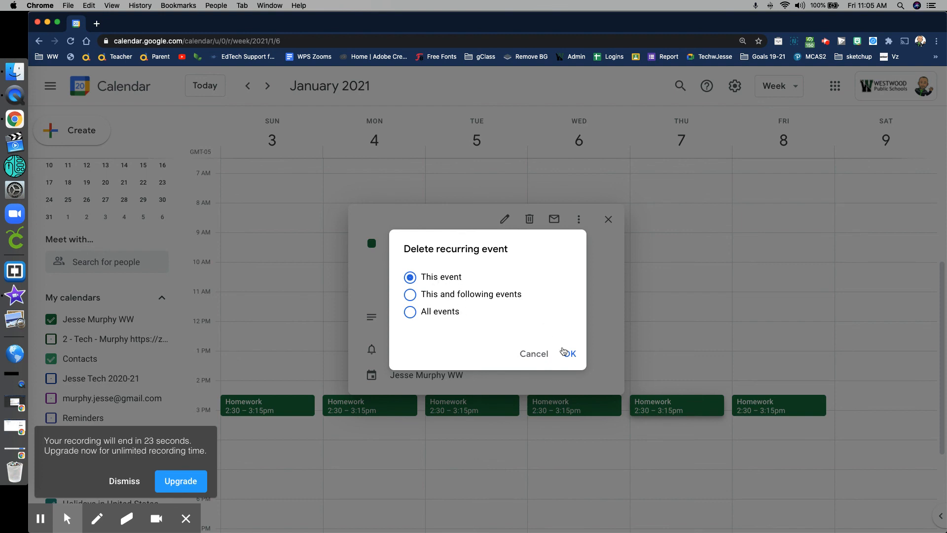
{"action": "left_click", "coordinate": [569, 355]}
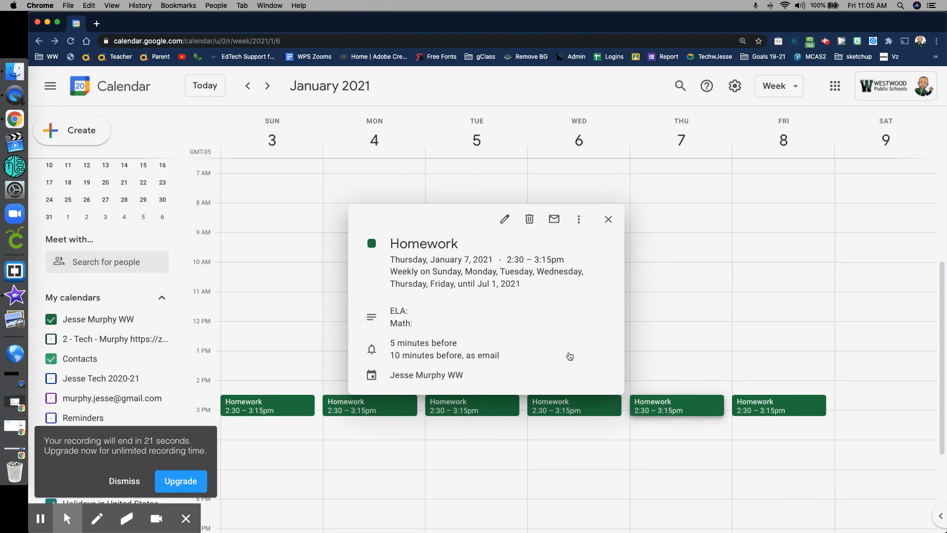